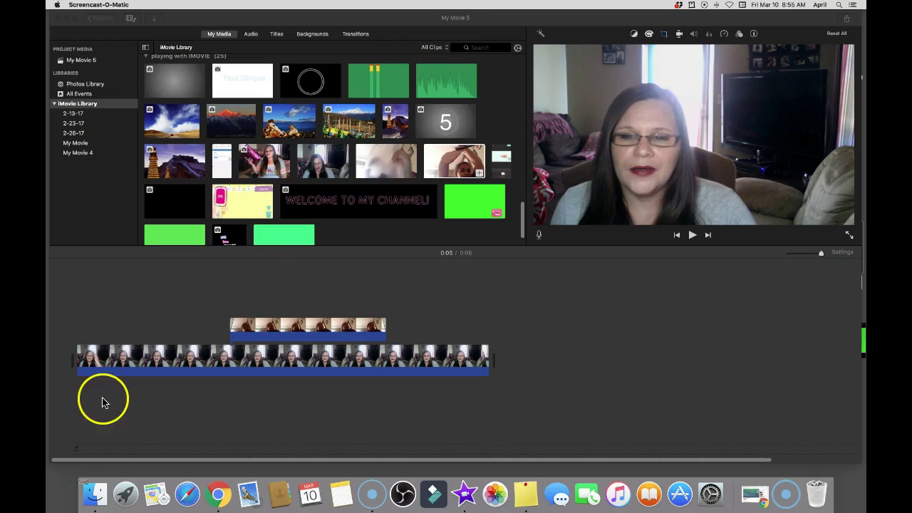
# Step: Play the project in the viewer from a point shortly before the overlay clip begins
pyautogui.click(196, 329)
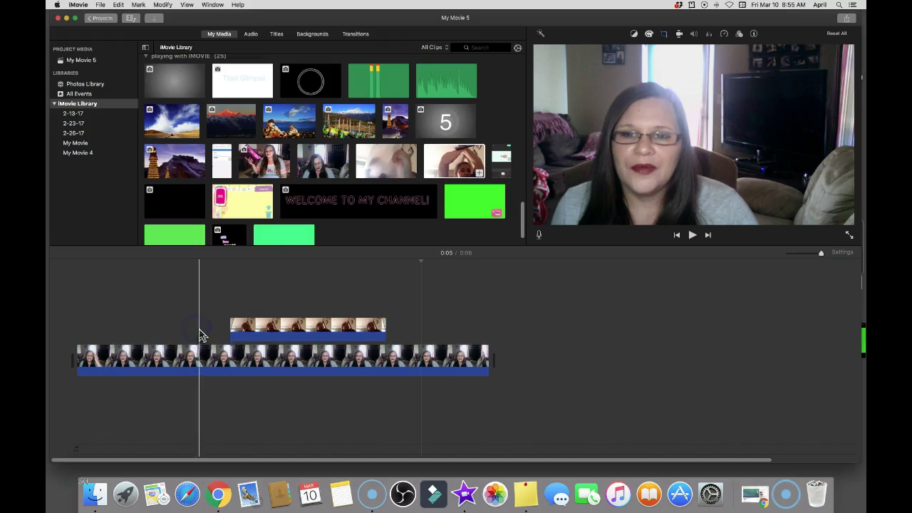
pyautogui.moveTo(199, 331); pyautogui.dragTo(186, 294)
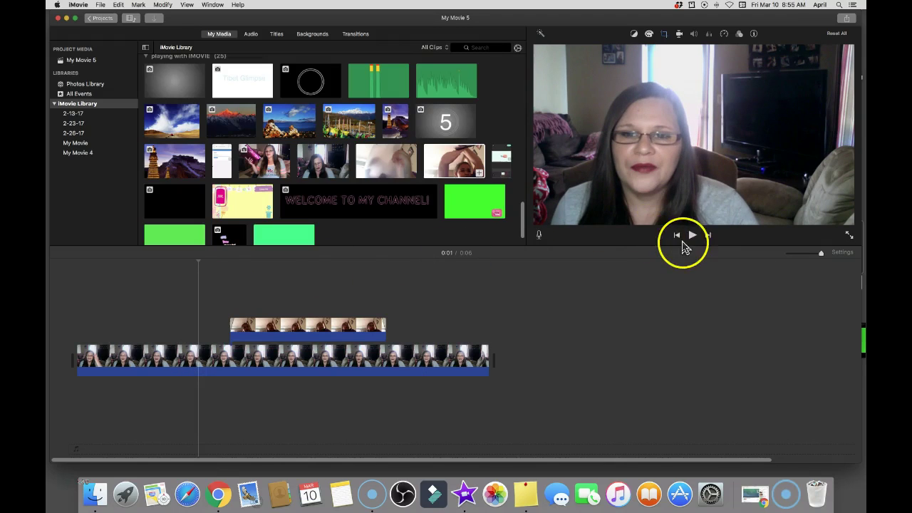
pyautogui.click(695, 236)
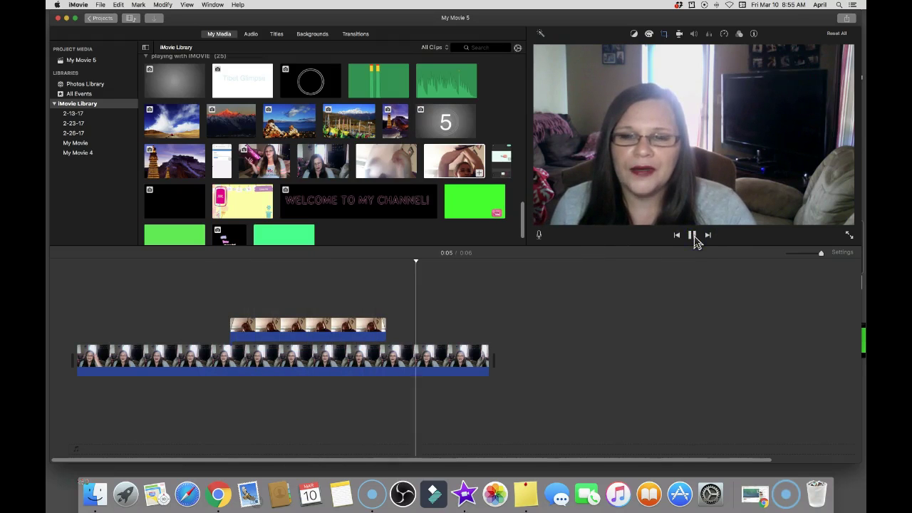
pyautogui.click(695, 237)
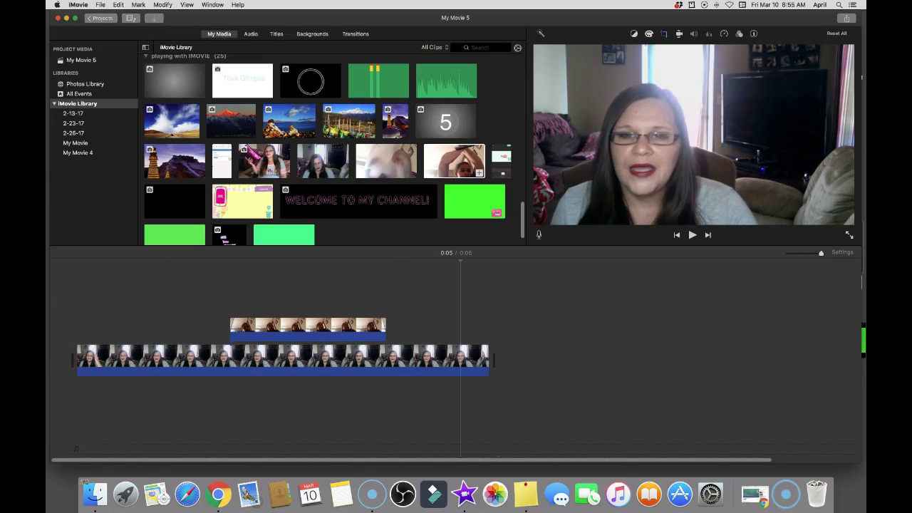
# Step: Move the overlay clip to the start of the main clip and play the project from there
pyautogui.click(299, 329)
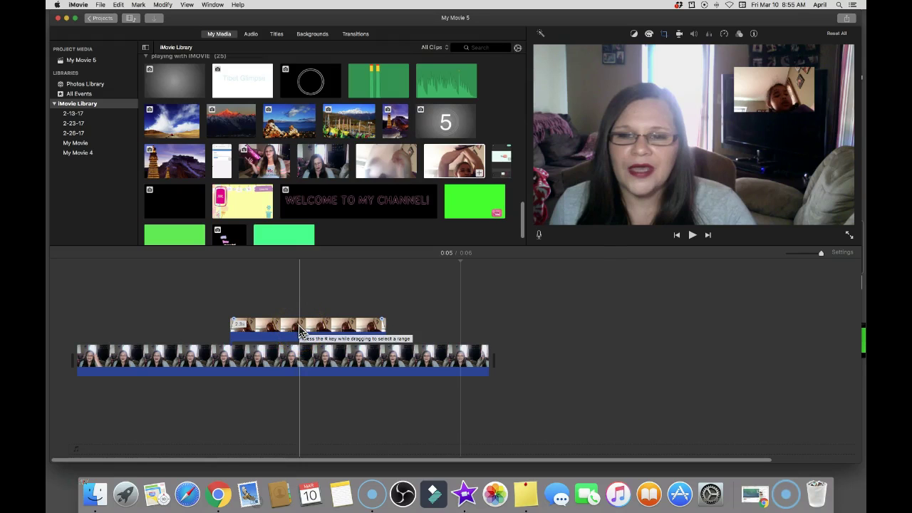
pyautogui.click(279, 330)
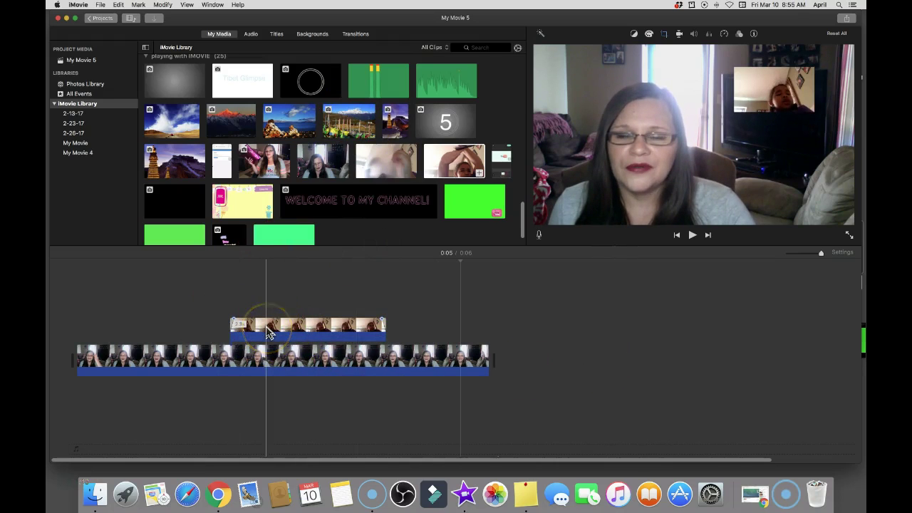
pyautogui.moveTo(268, 330); pyautogui.dragTo(117, 334)
pyautogui.click(79, 339)
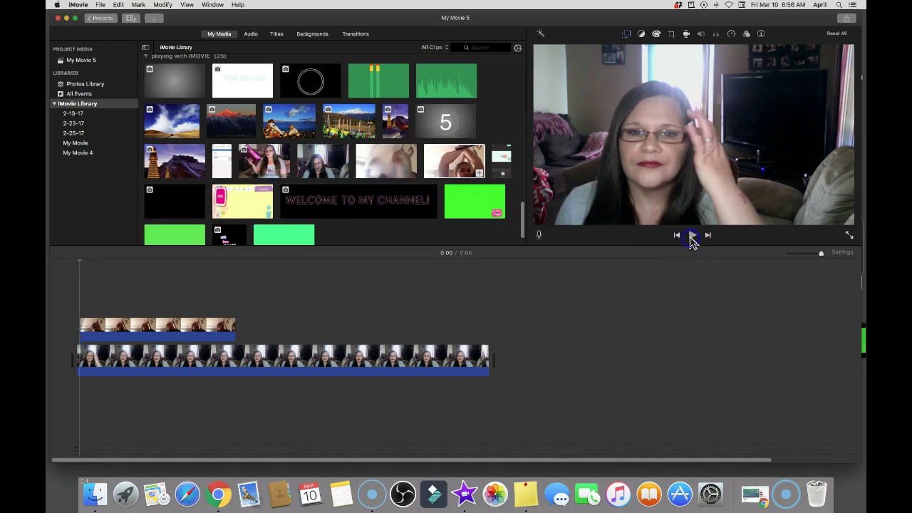
pyautogui.click(693, 237)
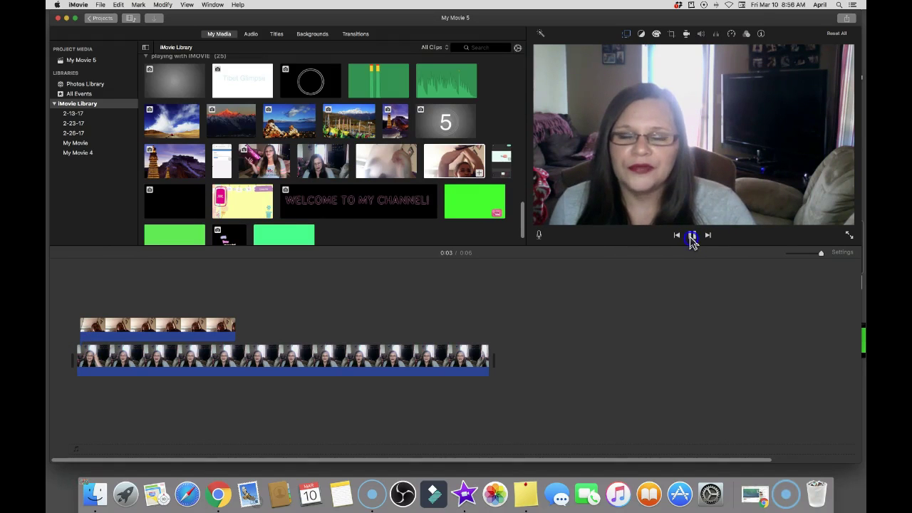
pyautogui.click(692, 240)
# Step: Move the overlay clip to about two seconds into the main clip and play from just before it
pyautogui.click(136, 360)
pyautogui.moveTo(128, 330); pyautogui.dragTo(254, 335)
pyautogui.click(200, 332)
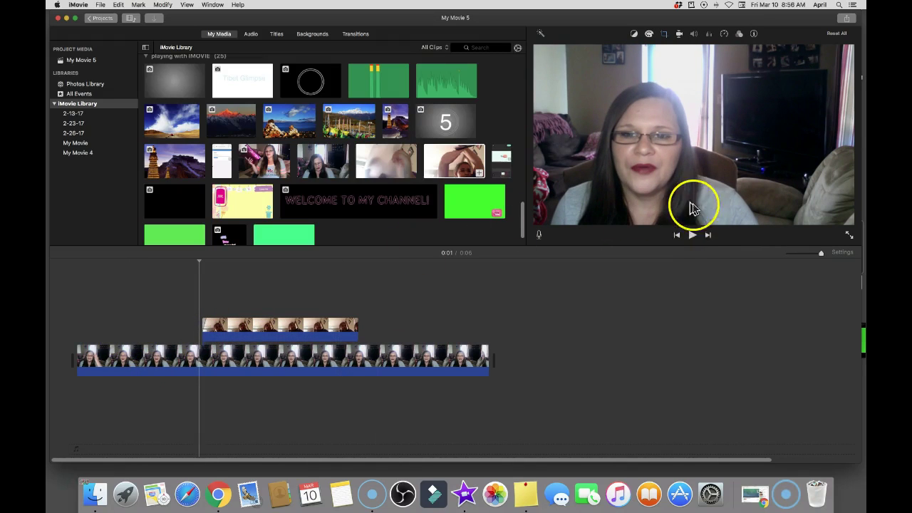
pyautogui.click(695, 236)
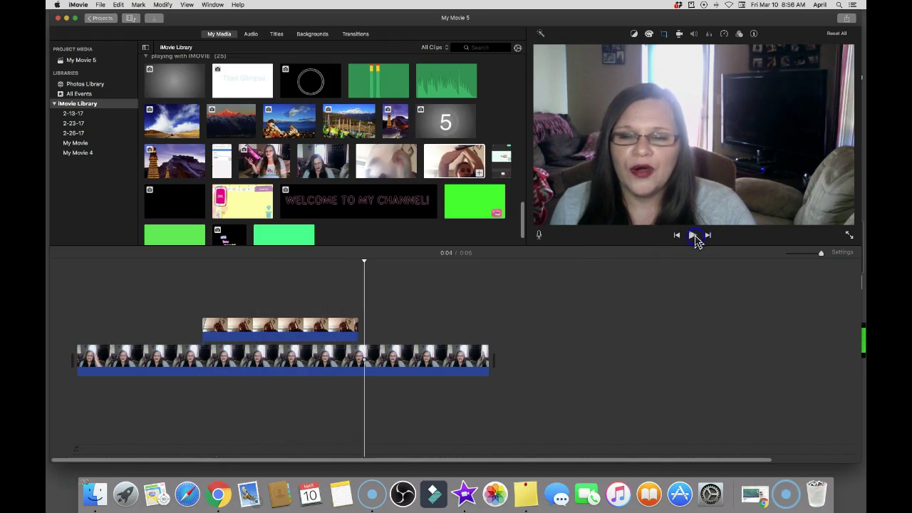
pyautogui.click(695, 236)
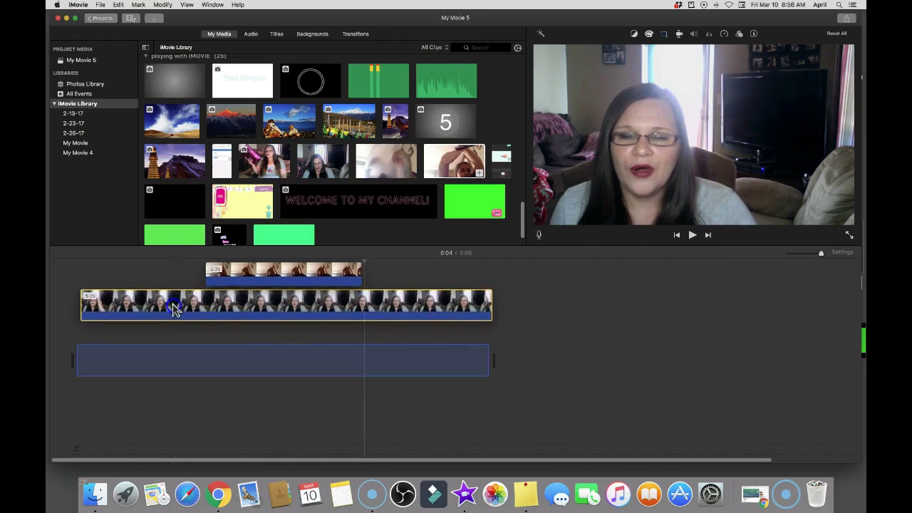
# Step: Move the overlay clip back to line up with the start of the main clip and place the playhead there
pyautogui.click(308, 333)
pyautogui.moveTo(308, 338); pyautogui.dragTo(121, 402)
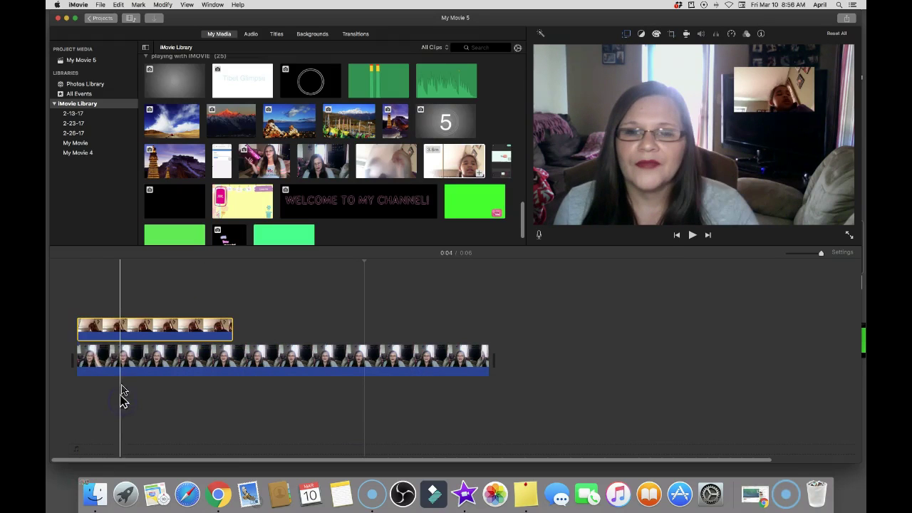
pyautogui.click(78, 332)
pyautogui.click(66, 331)
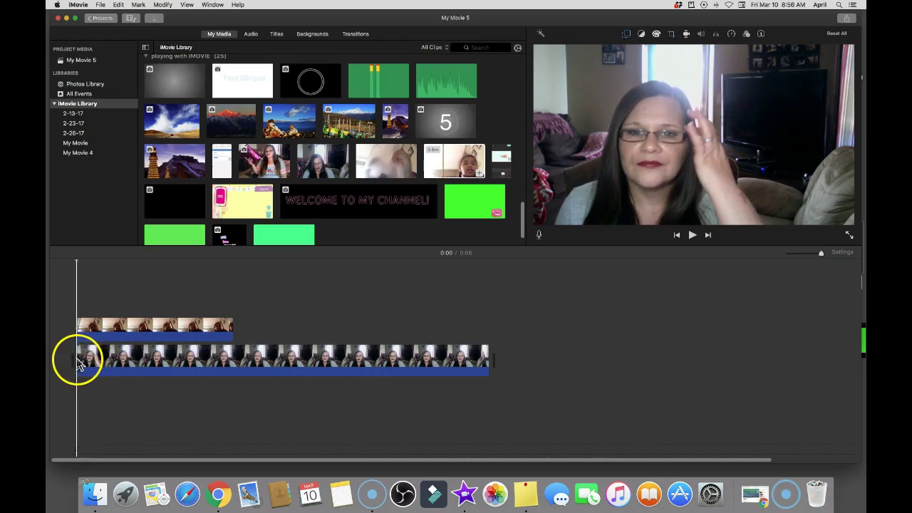
# Step: Swap the two clips so the webcam clip of the woman overlays the clip of the girl, both starting together
pyautogui.moveTo(80, 364); pyautogui.dragTo(273, 328)
pyautogui.moveTo(330, 328); pyautogui.dragTo(563, 365)
pyautogui.moveTo(341, 372); pyautogui.dragTo(520, 362)
pyautogui.click(261, 350)
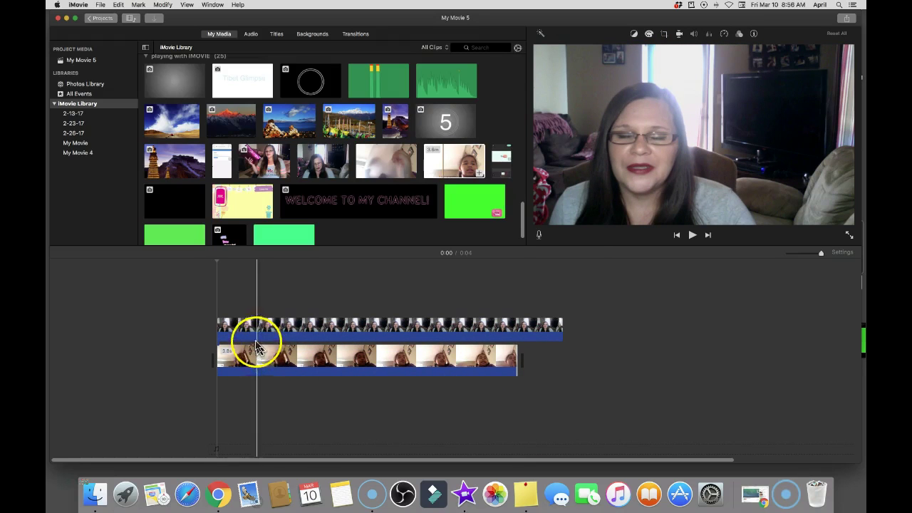
# Step: Set the upper clip to Picture in Picture and place its slightly enlarged inset in the upper-left corner of the frame
pyautogui.click(228, 335)
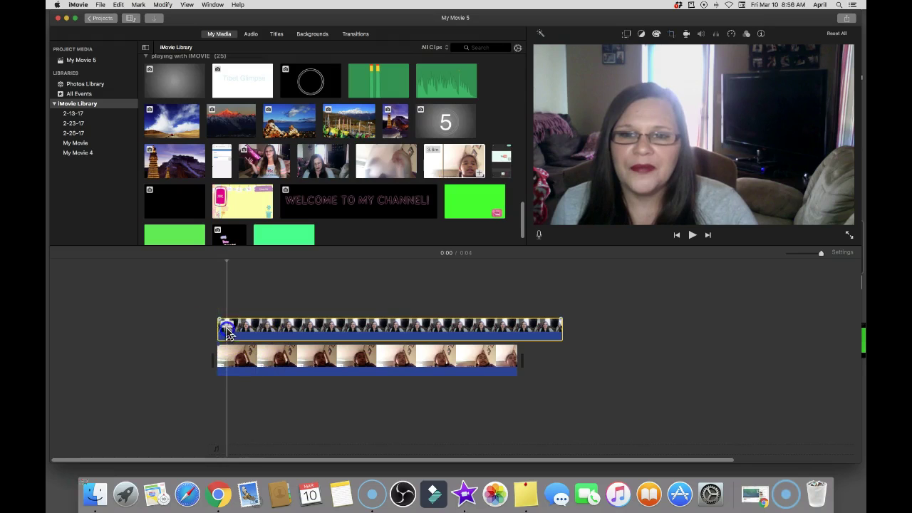
pyautogui.click(626, 37)
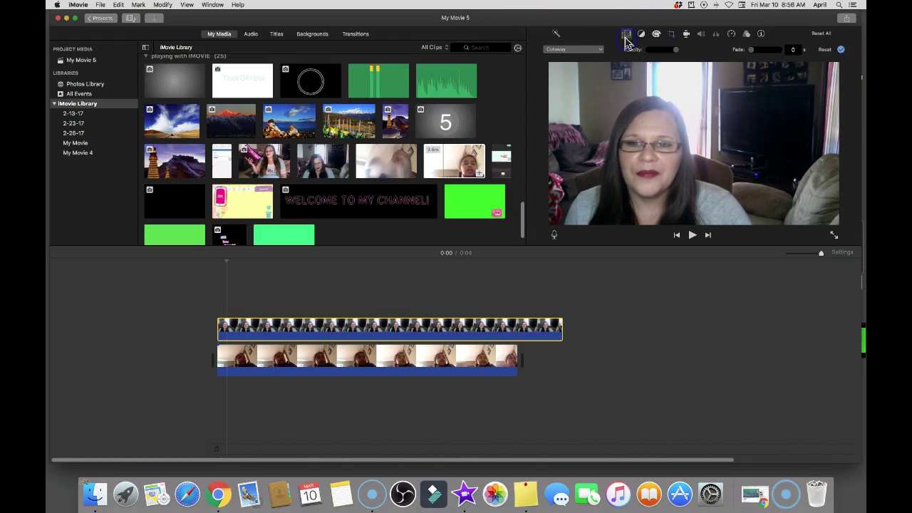
pyautogui.click(578, 51)
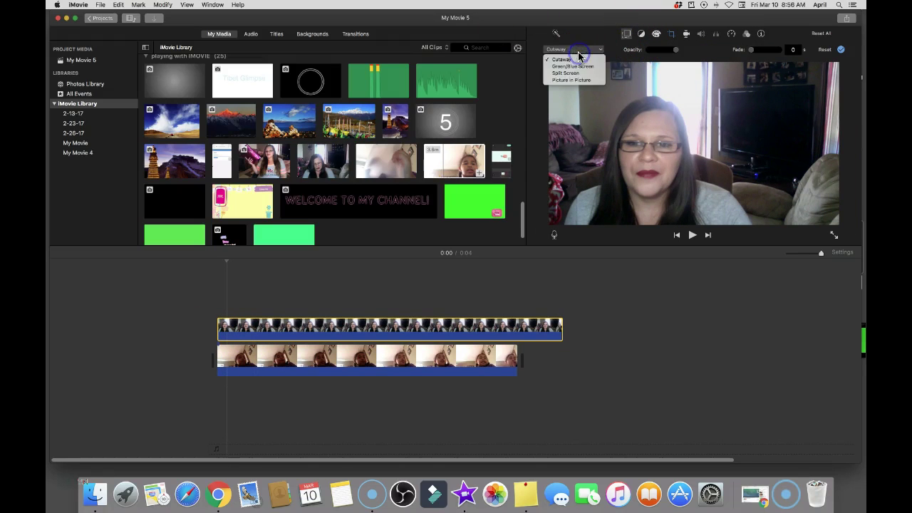
pyautogui.click(554, 79)
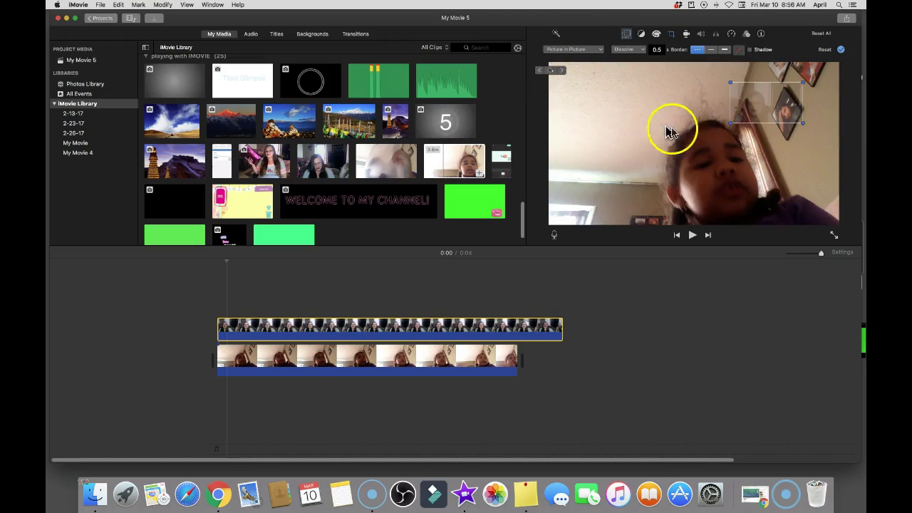
pyautogui.moveTo(730, 123); pyautogui.dragTo(605, 108)
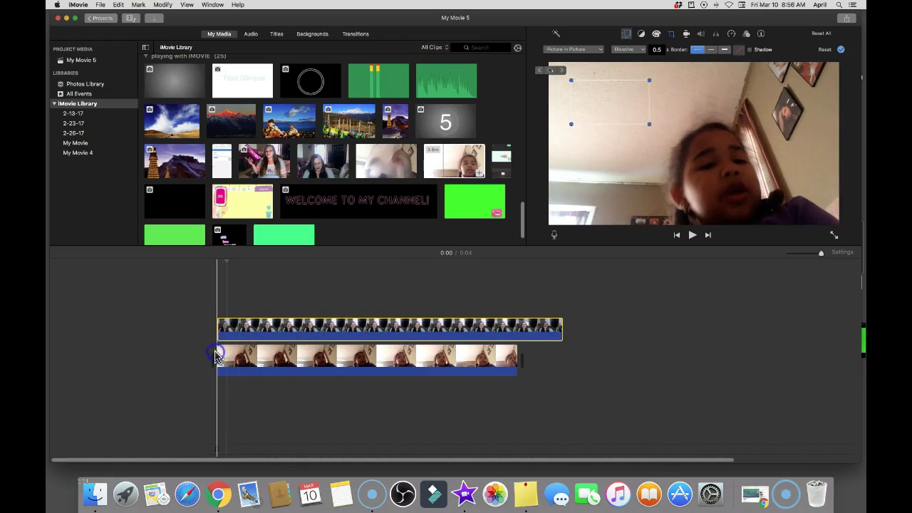
# Step: Return the playhead to the start, keep the overlay on Picture in Picture, and play the project
pyautogui.click(228, 264)
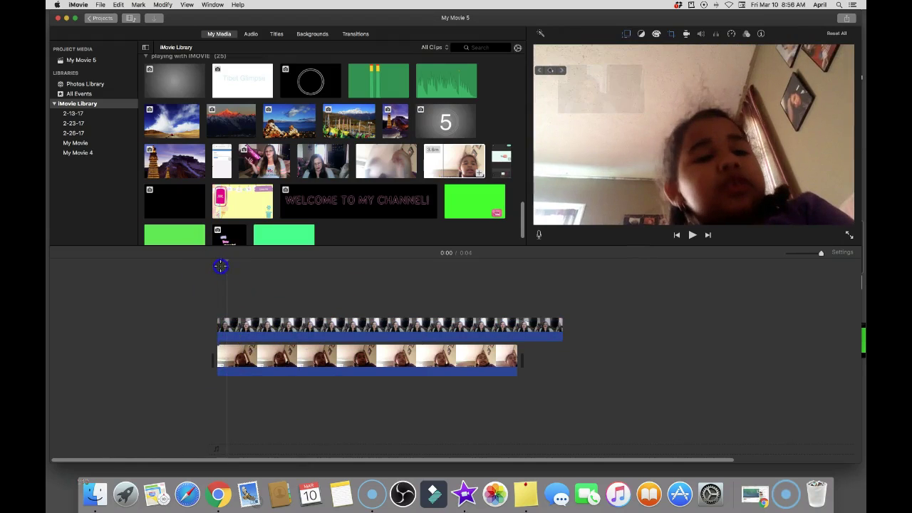
pyautogui.moveTo(220, 266); pyautogui.dragTo(217, 265)
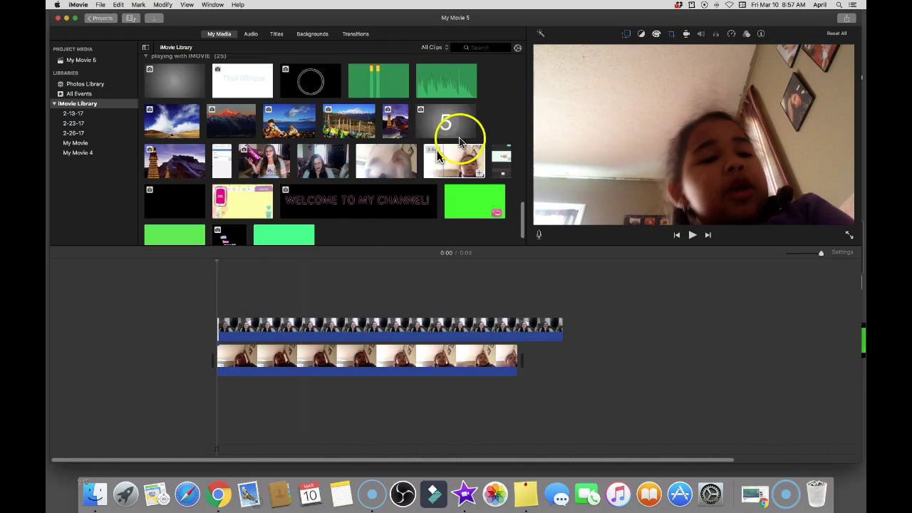
pyautogui.click(625, 34)
pyautogui.click(596, 50)
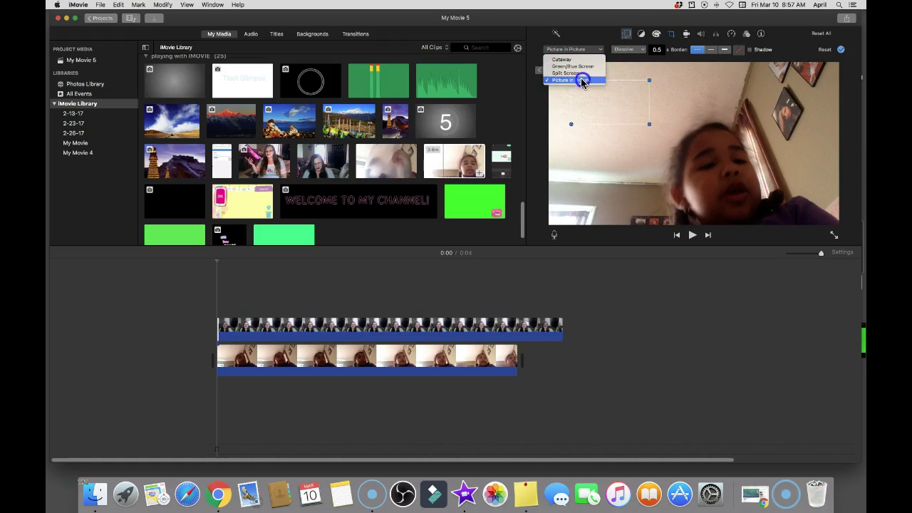
pyautogui.click(577, 80)
pyautogui.click(523, 96)
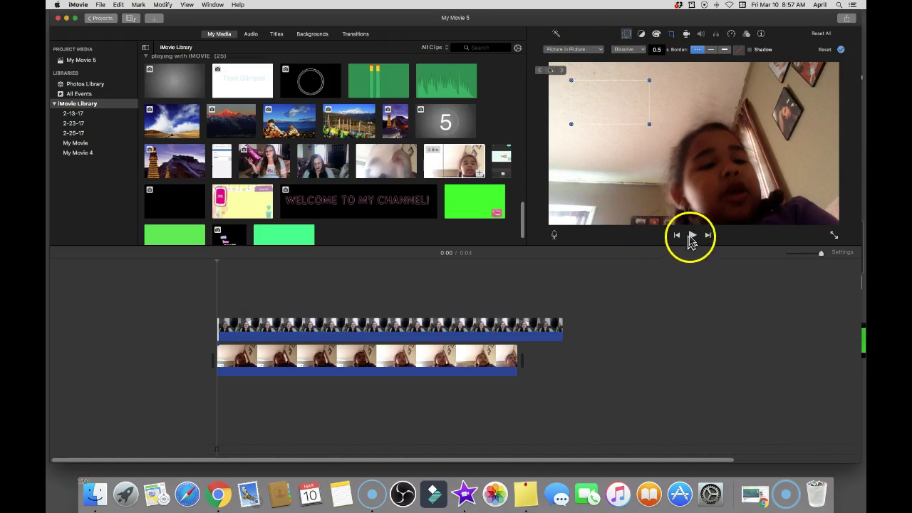
pyautogui.click(692, 236)
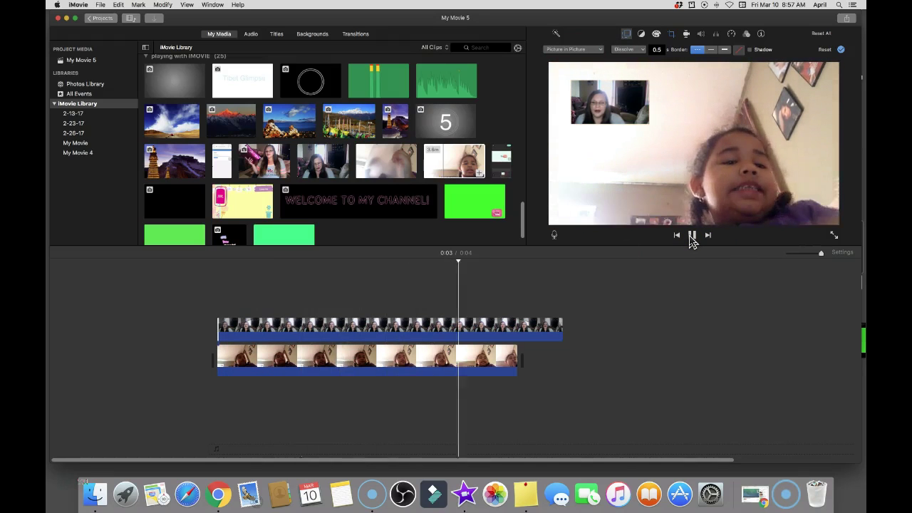
# Step: Trim the overlay clip to 1.0 s, starting about one second into the main clip, and preview it
pyautogui.moveTo(562, 328); pyautogui.dragTo(328, 330)
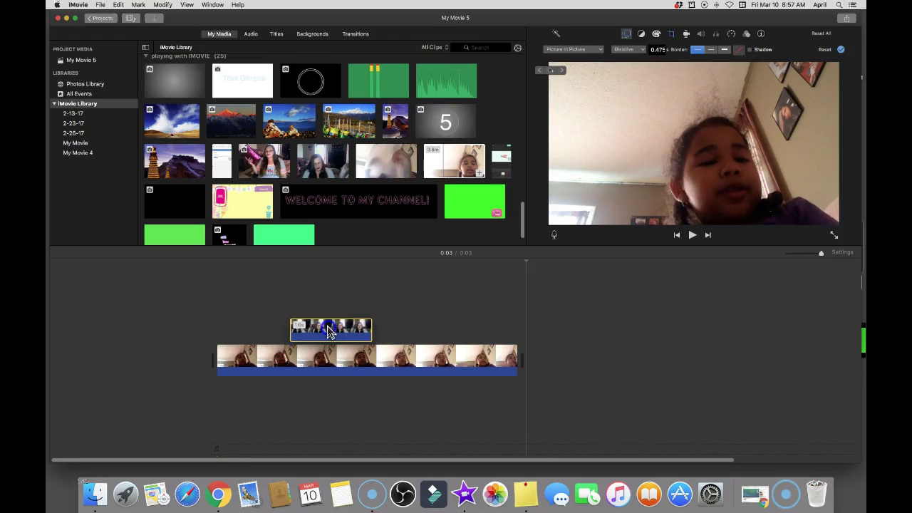
pyautogui.click(275, 323)
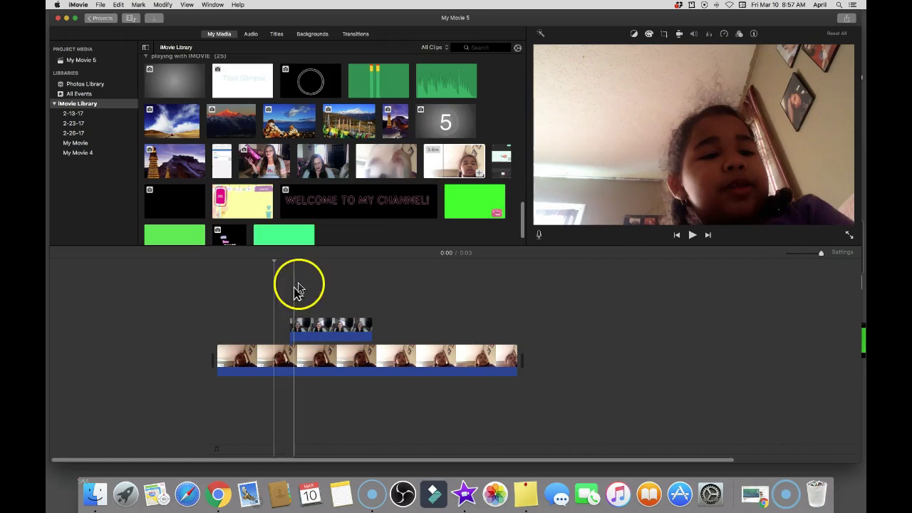
pyautogui.click(693, 235)
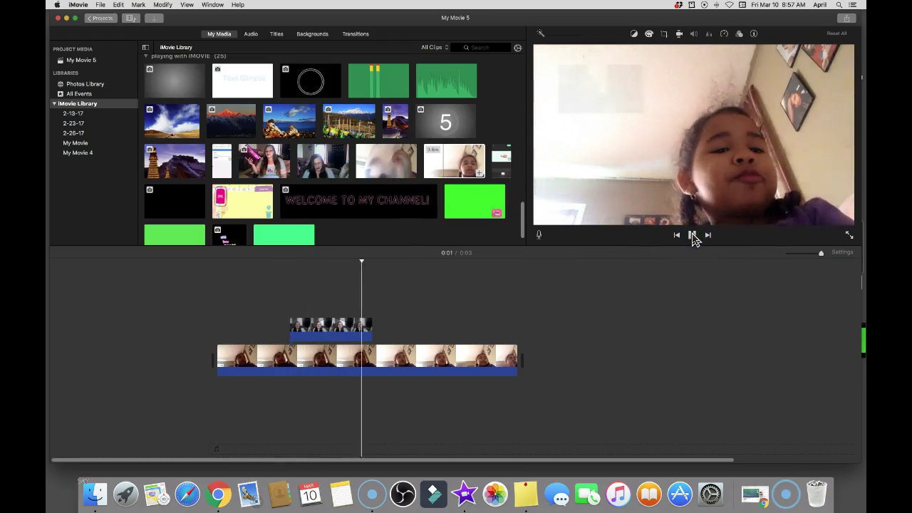
pyautogui.click(693, 235)
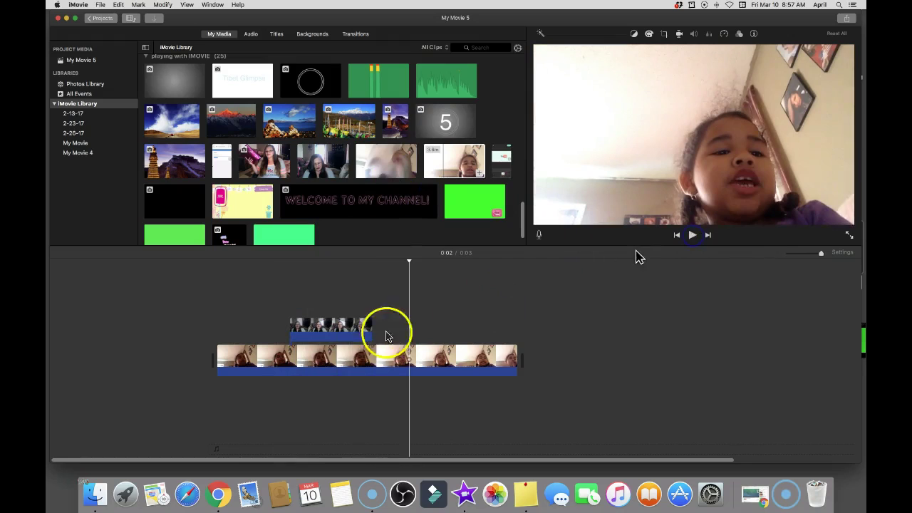
# Step: Shorten the overlay clip's dissolve to about 0.2 s and play from just before the overlay
pyautogui.click(337, 321)
pyautogui.moveTo(337, 320); pyautogui.dragTo(350, 319)
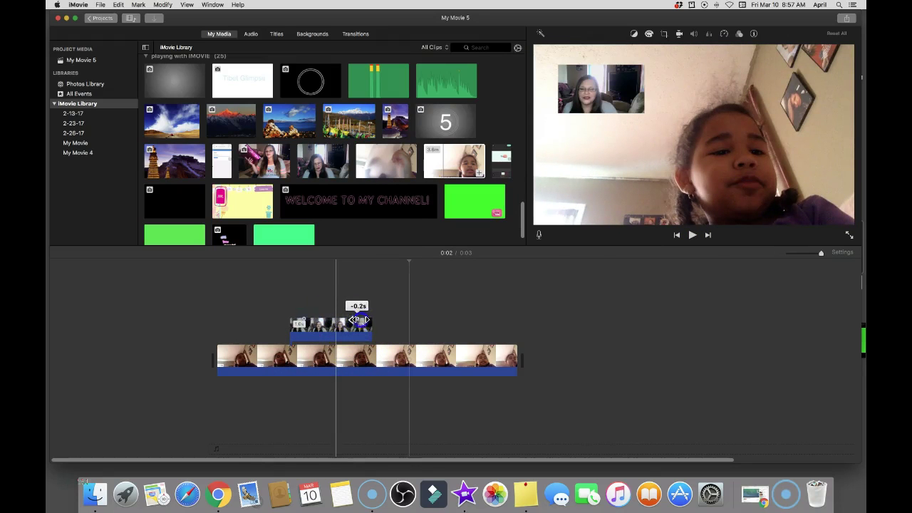
pyautogui.click(290, 328)
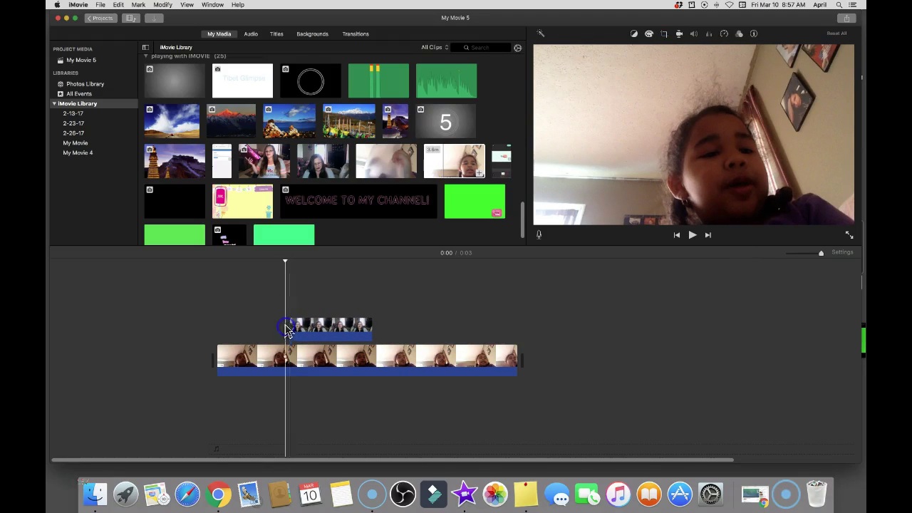
pyautogui.click(285, 329)
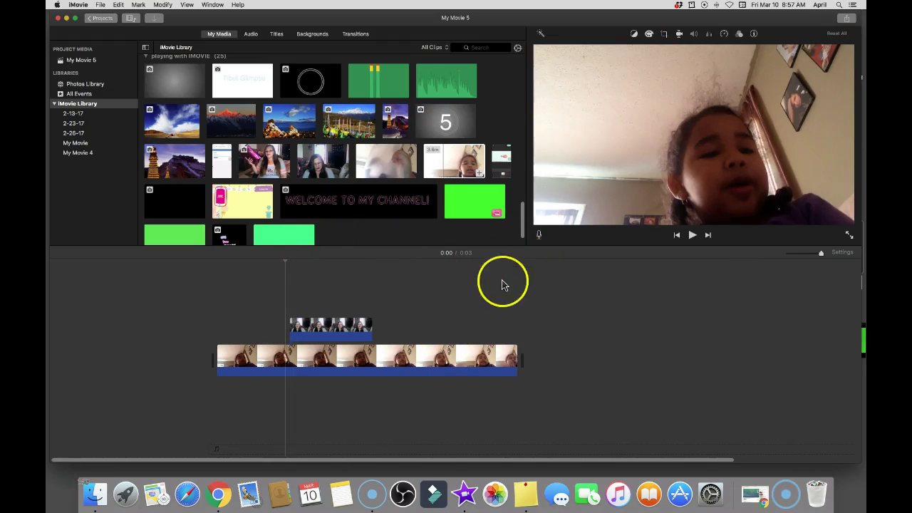
pyautogui.click(691, 240)
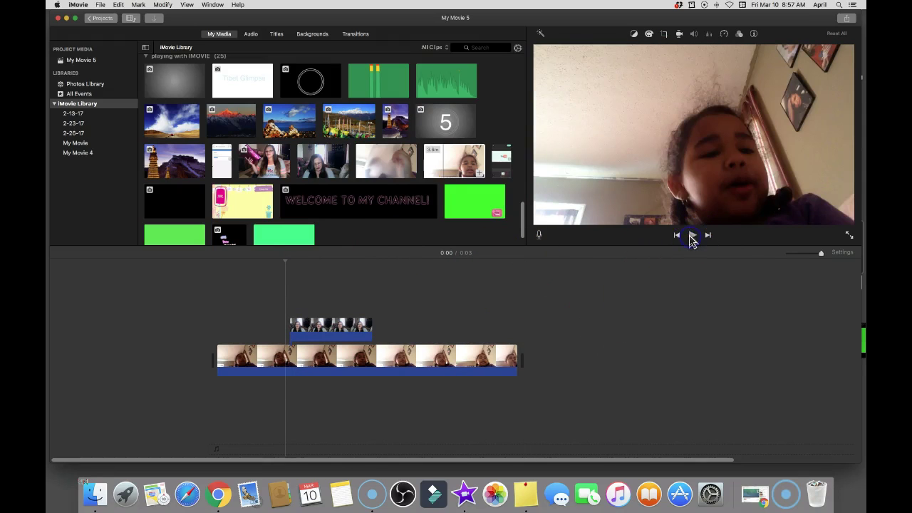